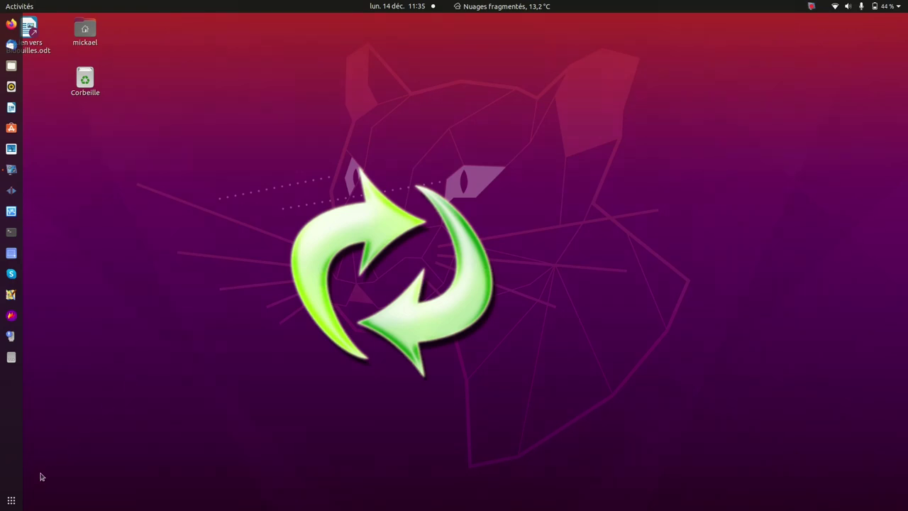
Launch the Converseen image converter from the list of installed applications.
click(11, 502)
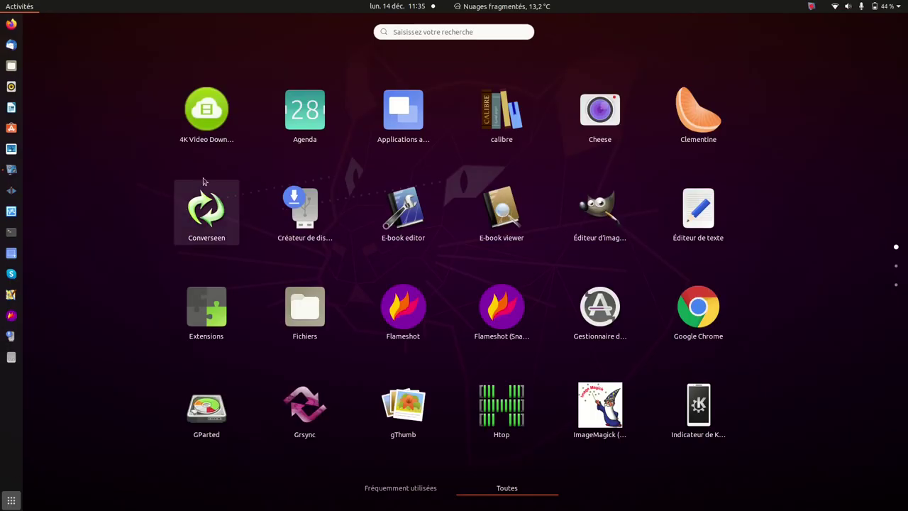
click(207, 203)
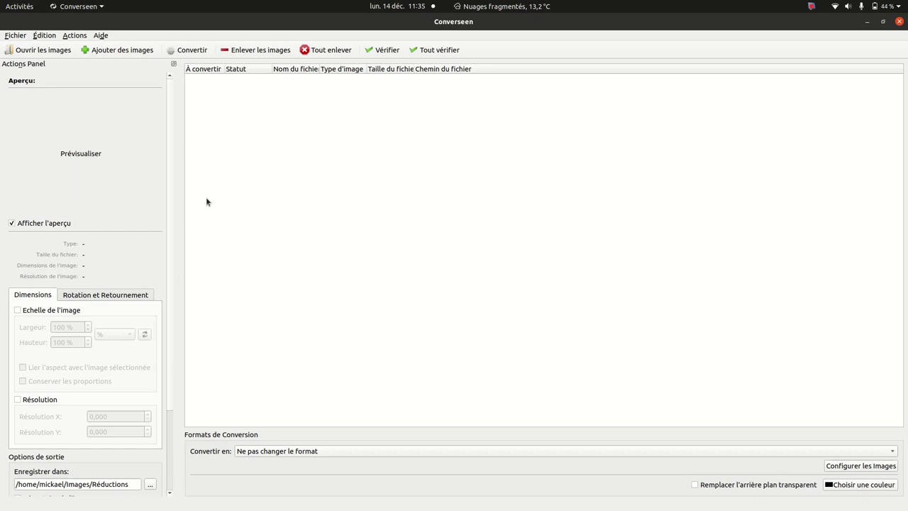
click(18, 39)
click(32, 94)
click(469, 302)
Set the output folder to Images/Réductions and enable renaming by prefix/suffix with #_copie.
scroll(168, 232, down, 3)
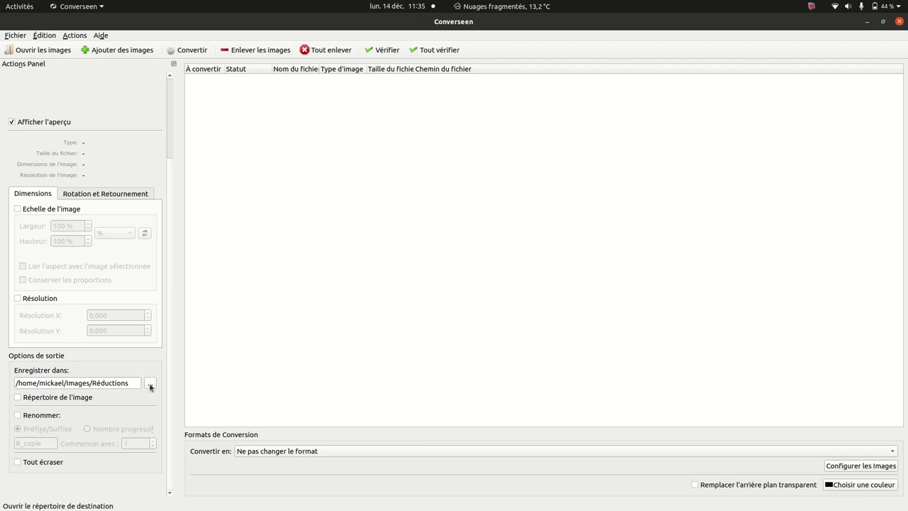
click(150, 384)
click(134, 143)
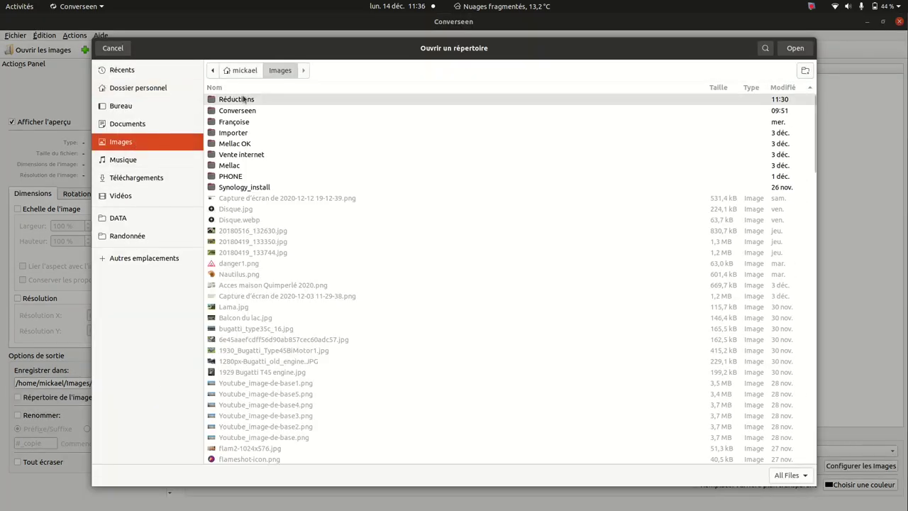
click(243, 100)
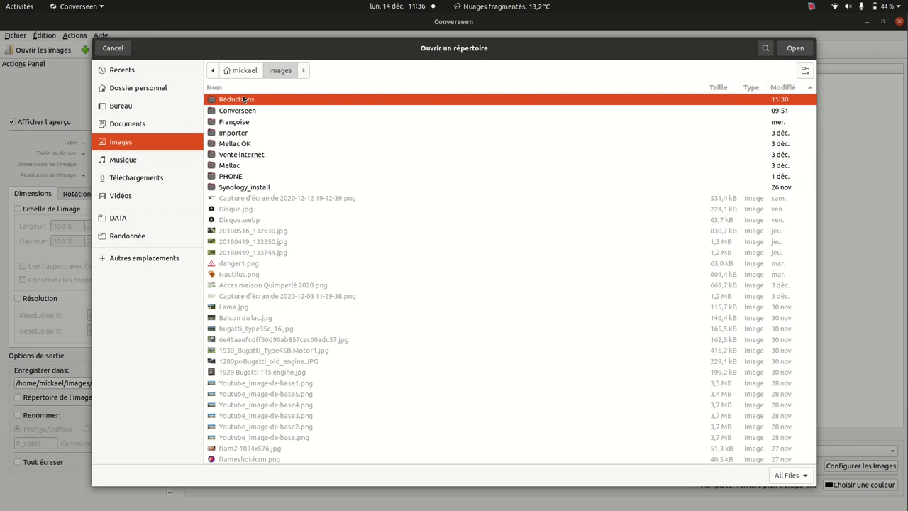
click(799, 51)
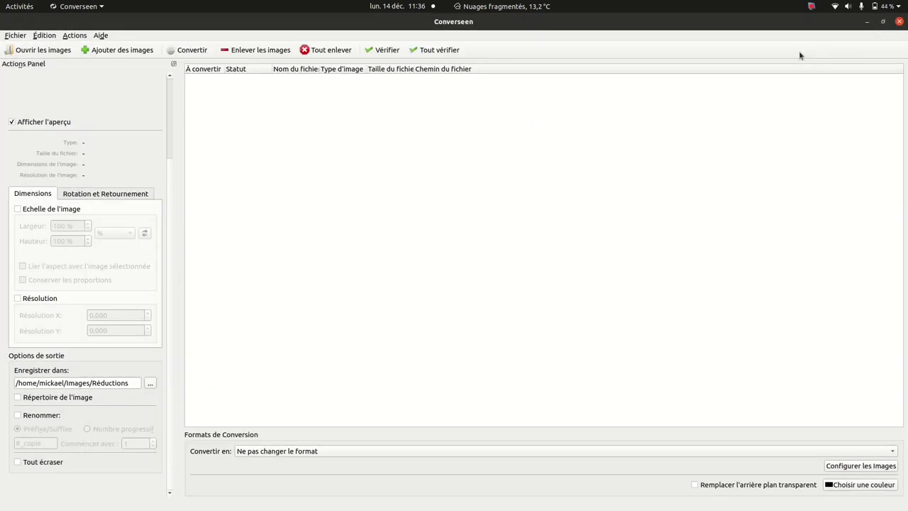
click(17, 416)
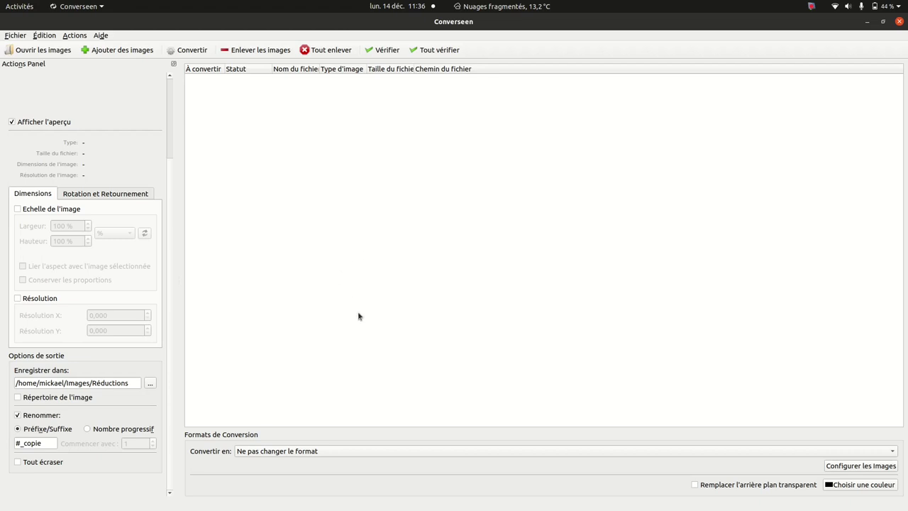
Keep the conversion format at "Ne pas changer le format" and accept compression quality 35 for JPEG and 30 for PNG.
click(306, 452)
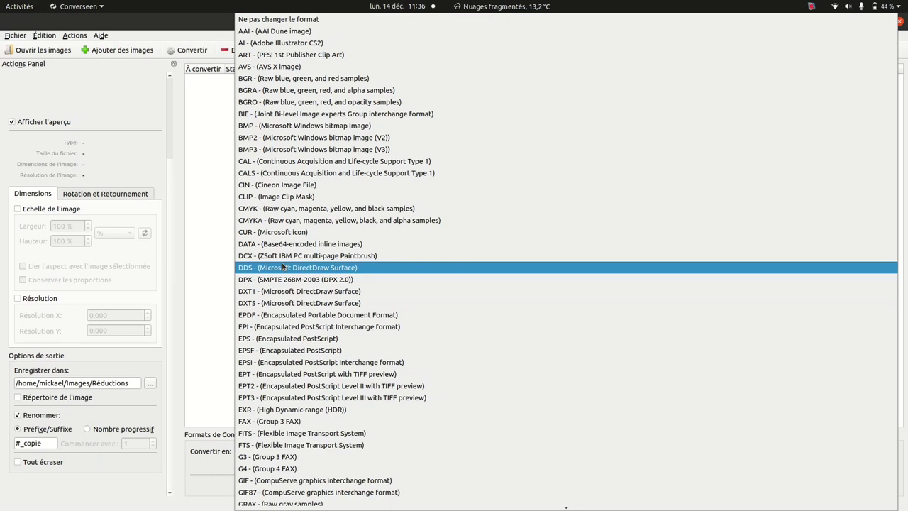
scroll(283, 267, down, 5)
scroll(283, 267, down, 2)
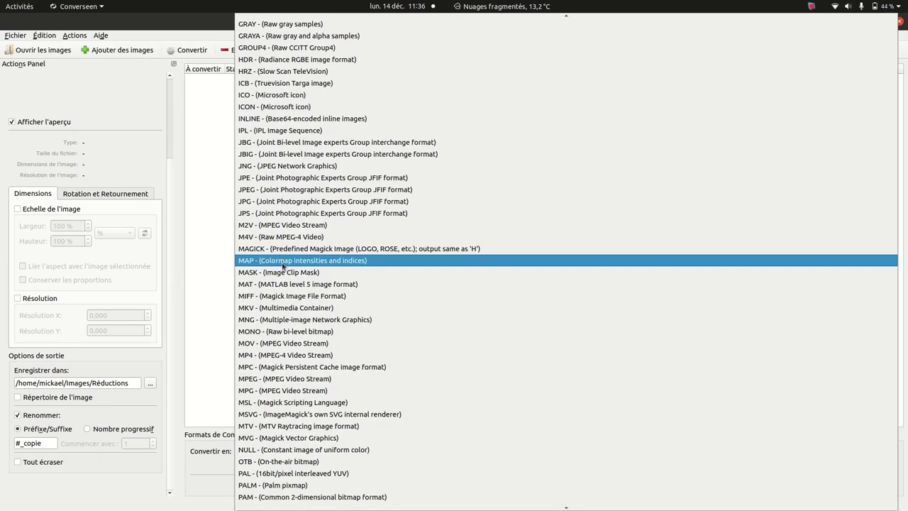
scroll(282, 267, down, 9)
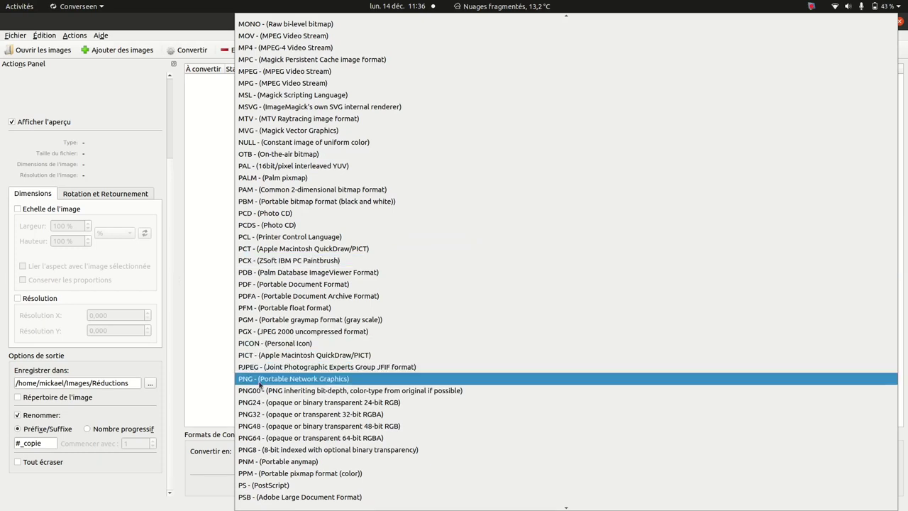
scroll(260, 385, up, 20)
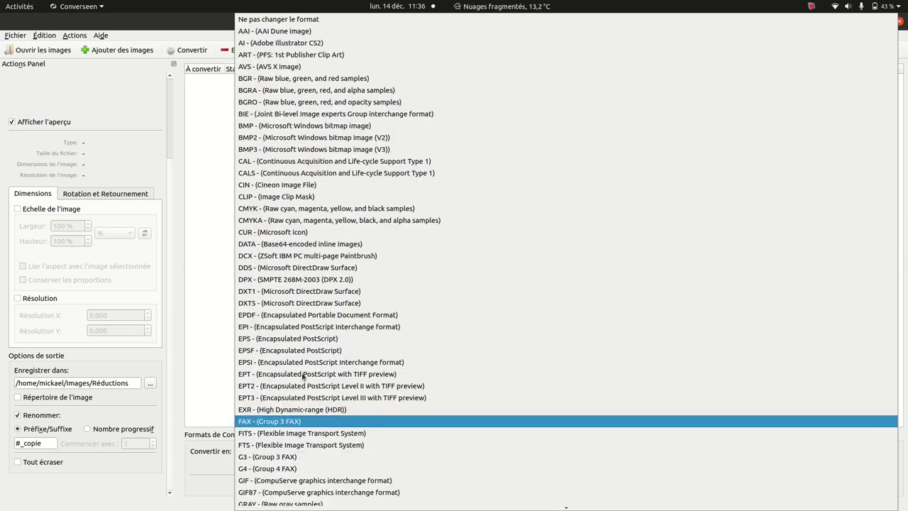
click(295, 24)
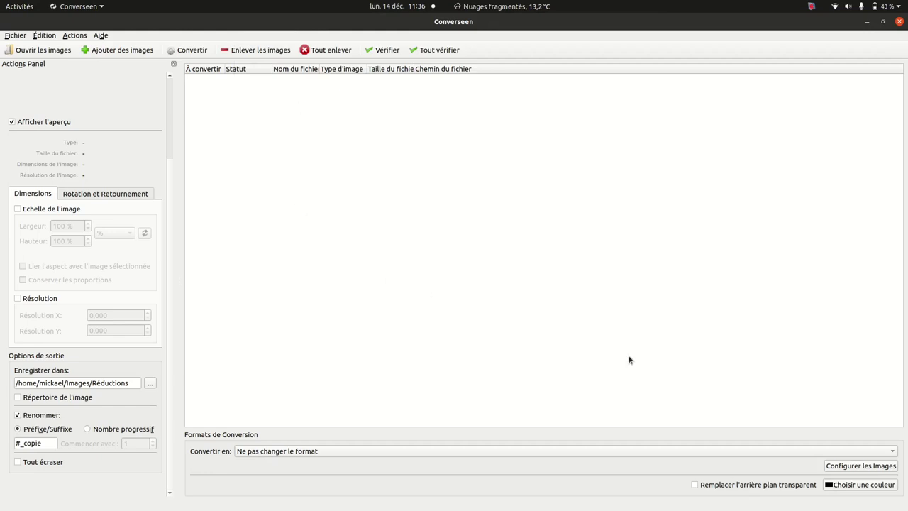
click(843, 467)
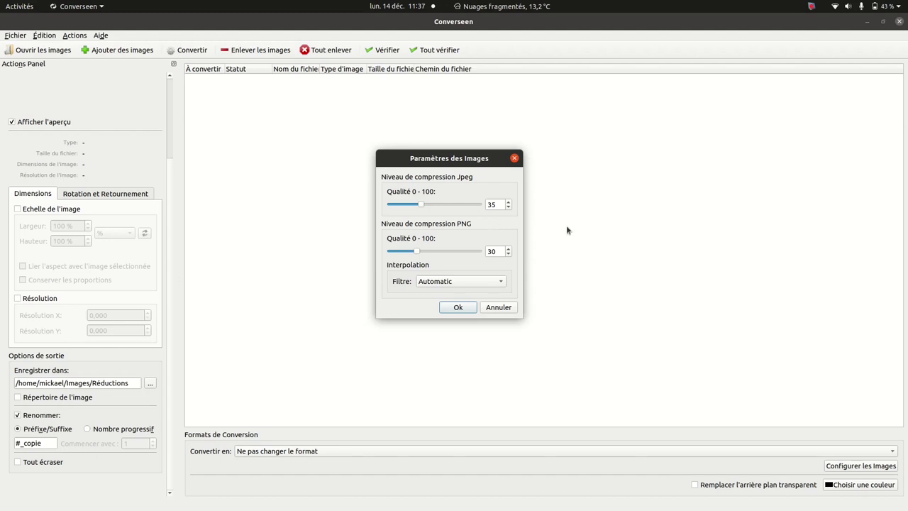
click(469, 305)
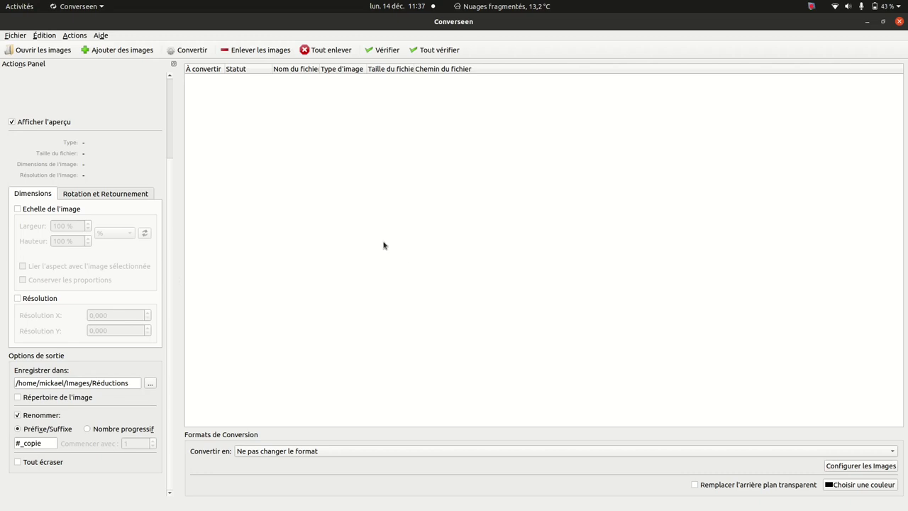
Add all the images in the Images/Converseen folder to the conversion list.
click(117, 49)
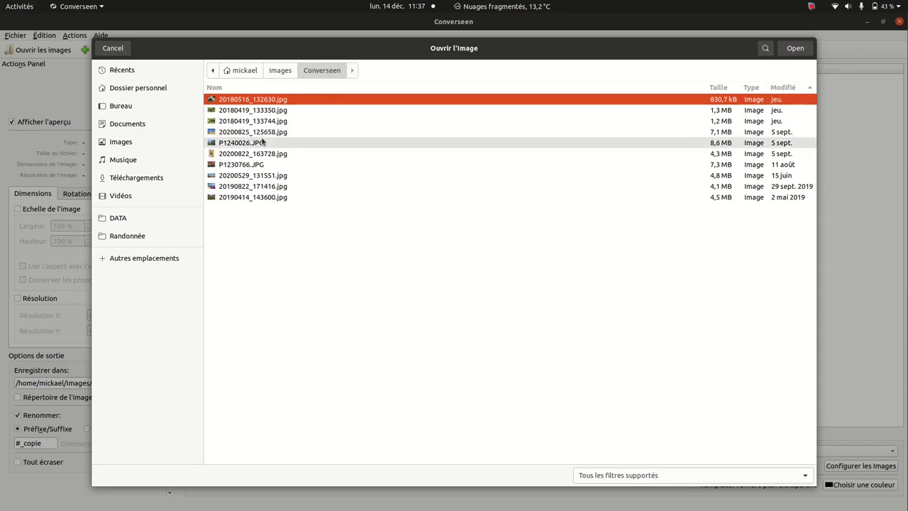
key(ctrl+a)
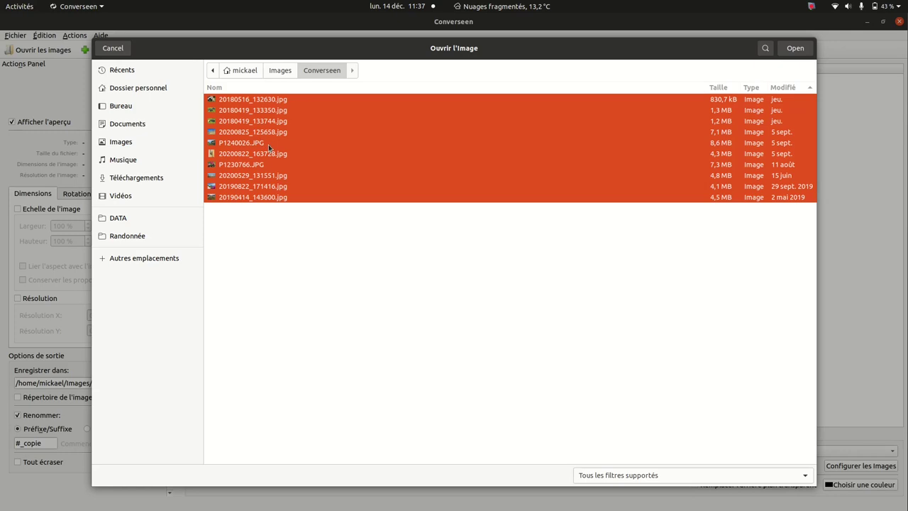
click(795, 49)
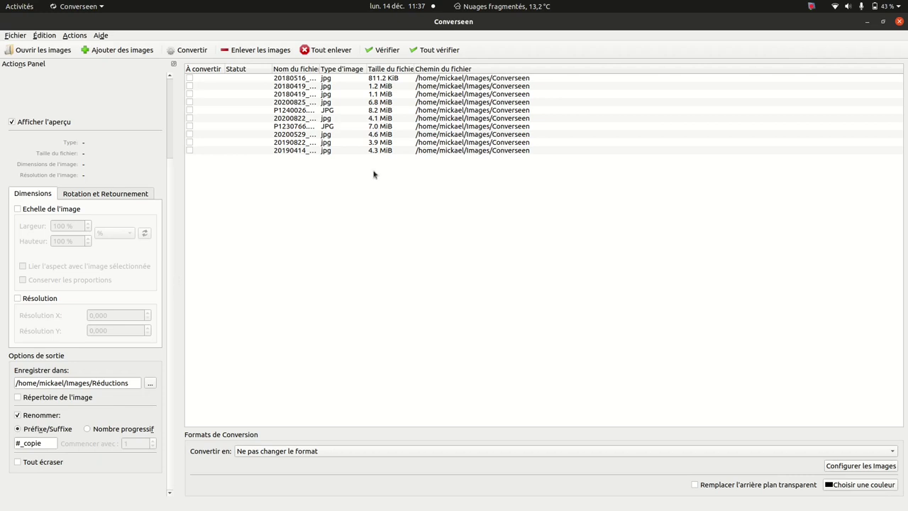
Preview P1230766.JPG, mark only that image for conversion and convert it.
click(288, 129)
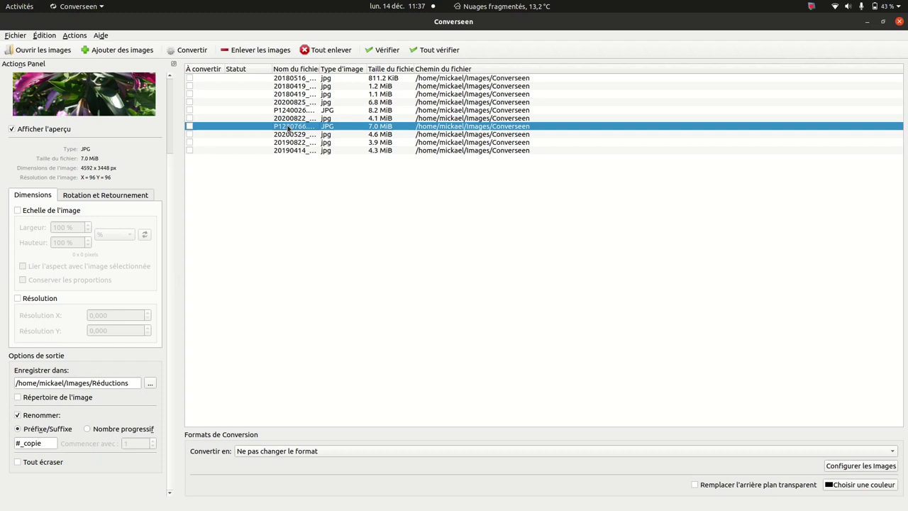
drag(169, 177, 169, 89)
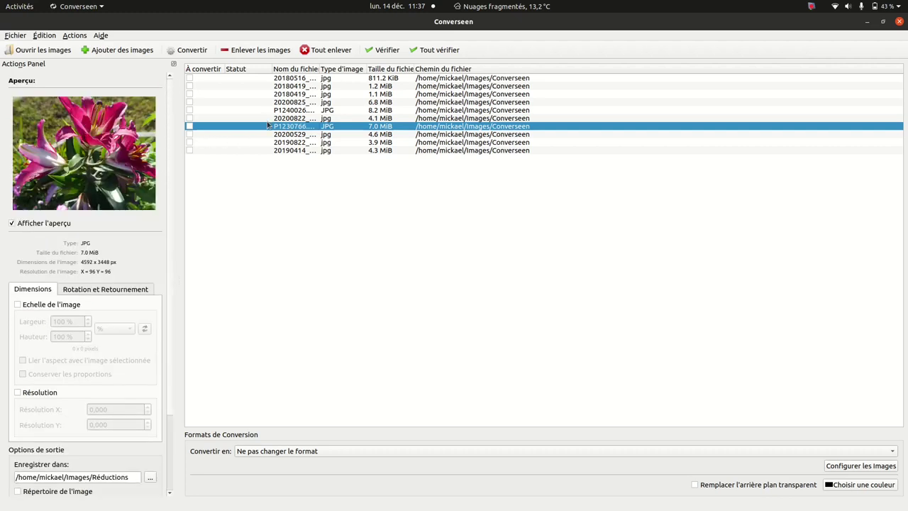
click(383, 49)
click(190, 51)
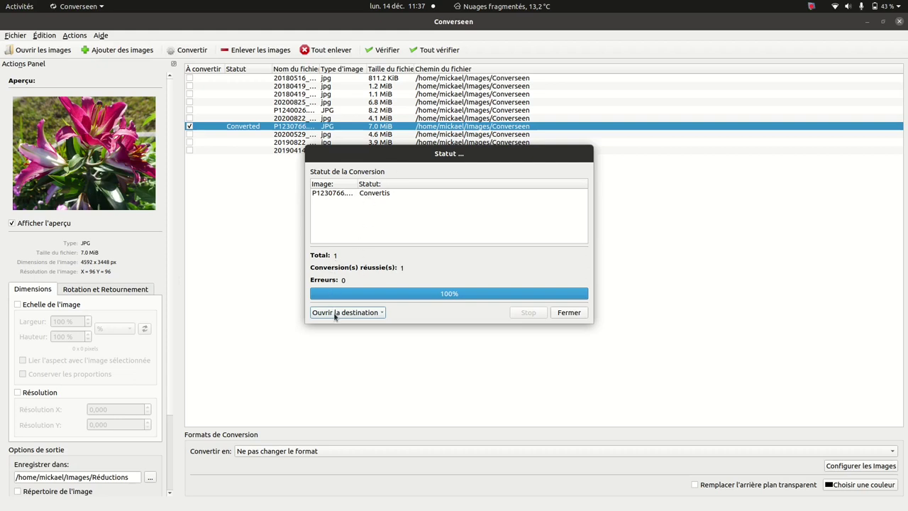
Open the destination folder as a list and compare the size of P1230766_copie.jpg with its original in Images/Converseen.
click(336, 314)
click(335, 324)
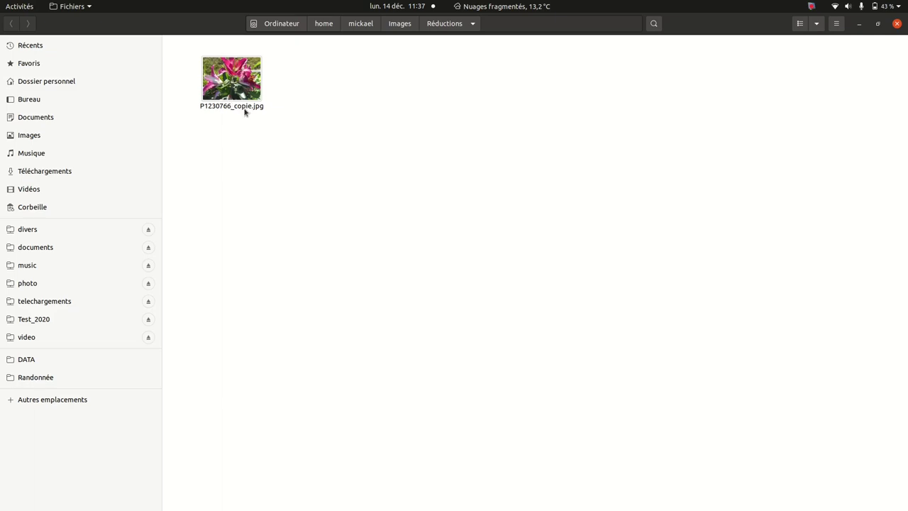
click(798, 24)
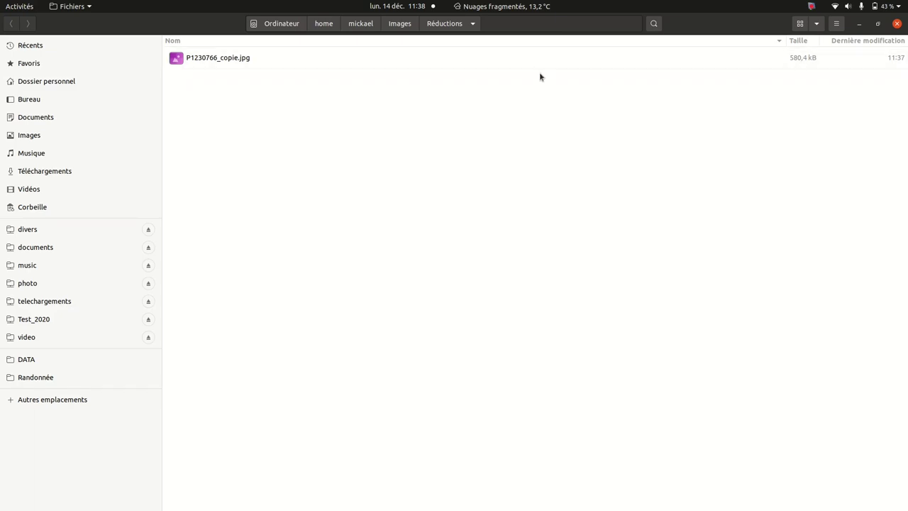
middle_click(400, 24)
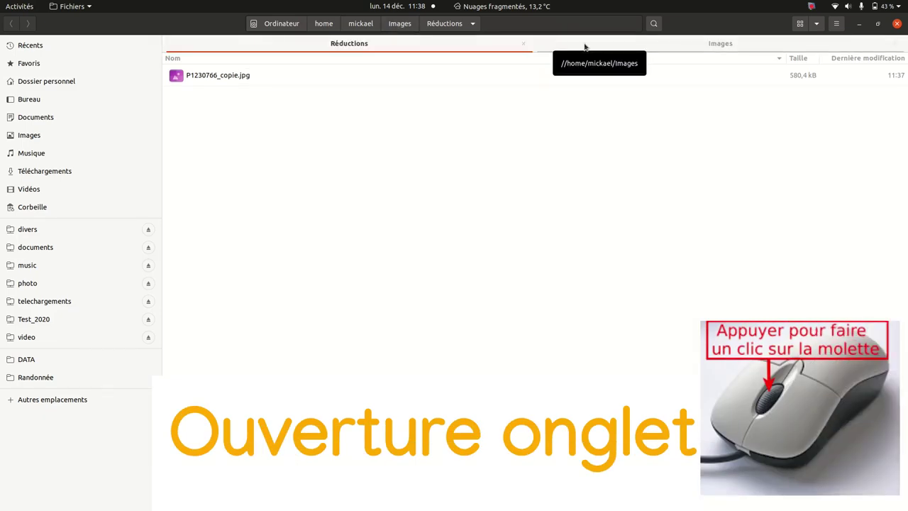
click(585, 47)
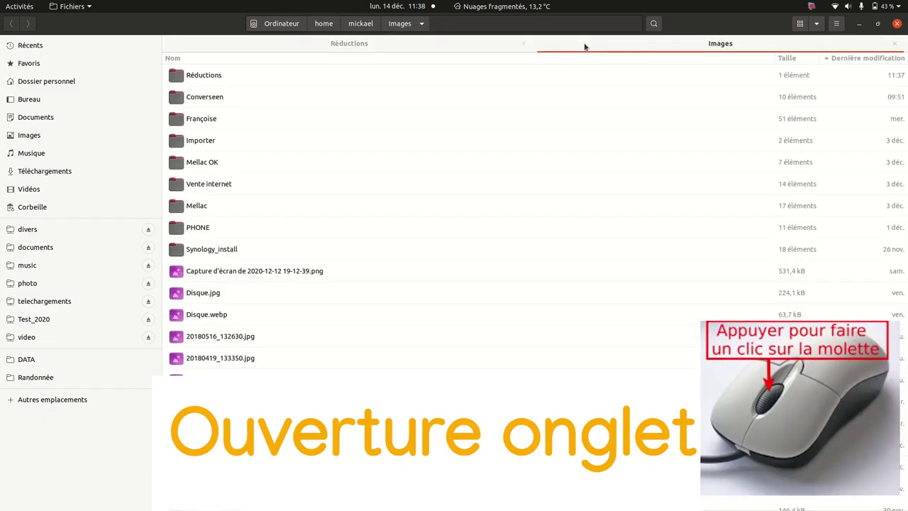
double_click(243, 96)
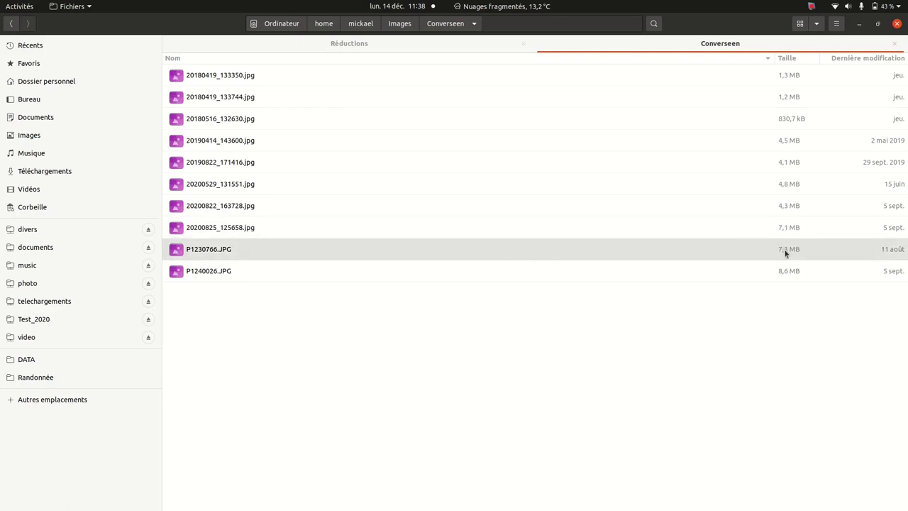
click(438, 45)
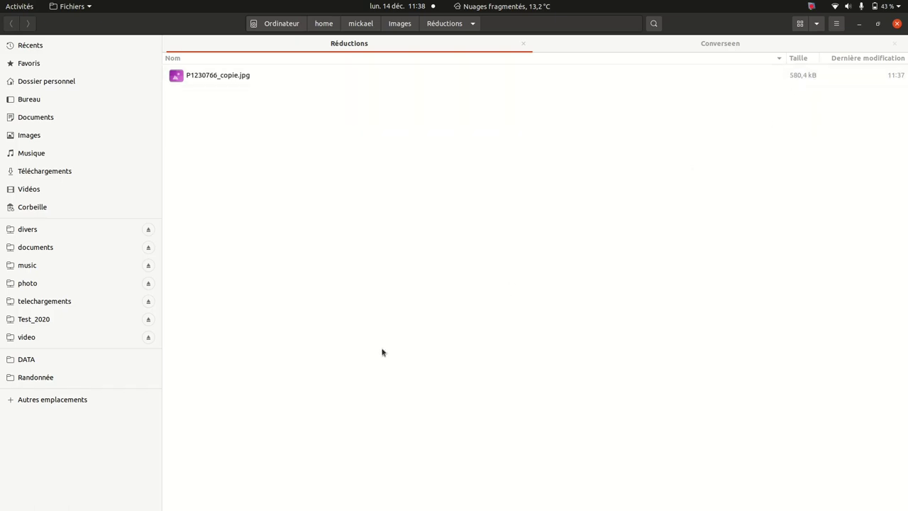
Switch back to Converseen, then mark all the loaded images and convert them.
mouse_move(2, 444)
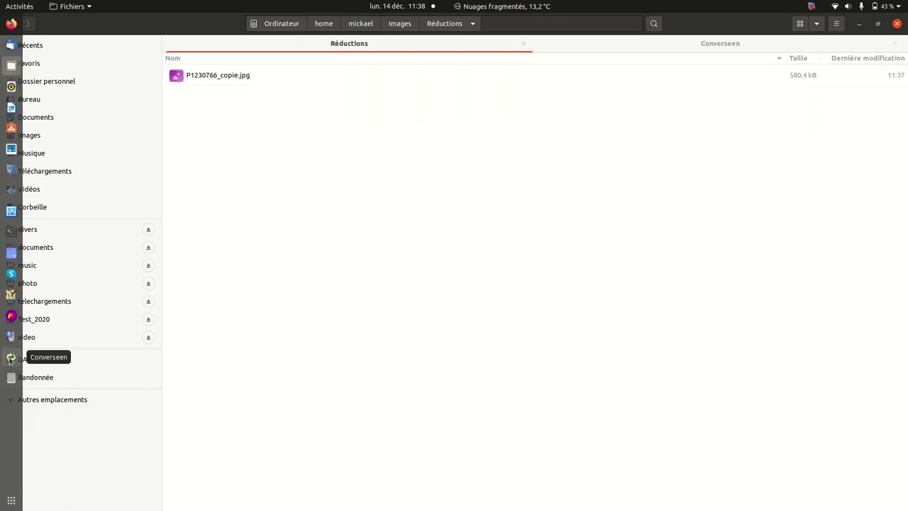
click(11, 358)
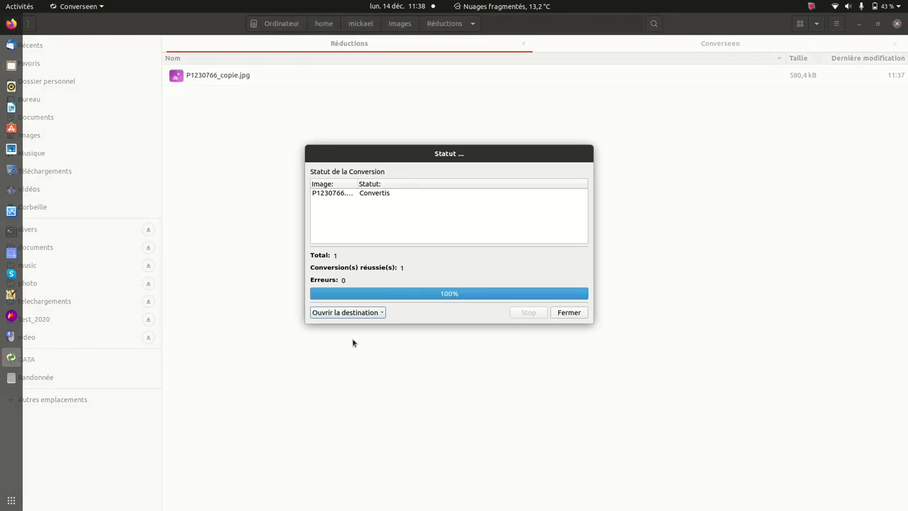
click(567, 312)
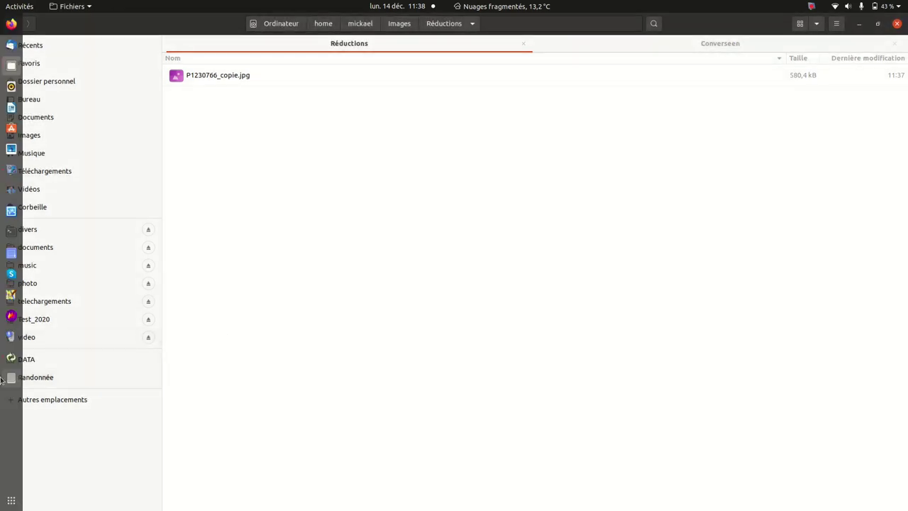
click(11, 359)
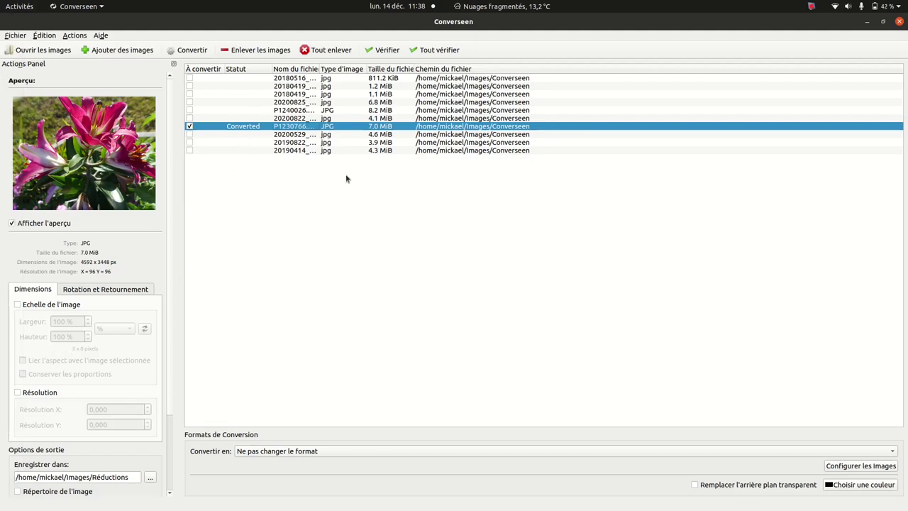
click(452, 47)
click(191, 51)
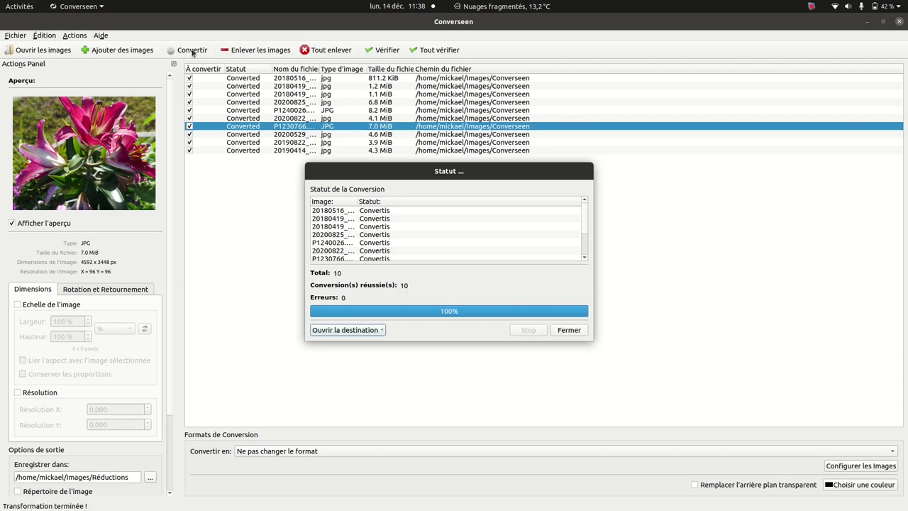
Open the destination folder and compare the converted files' sizes with the originals in the Converseen folder, closing the file manager and status report.
click(350, 331)
click(353, 342)
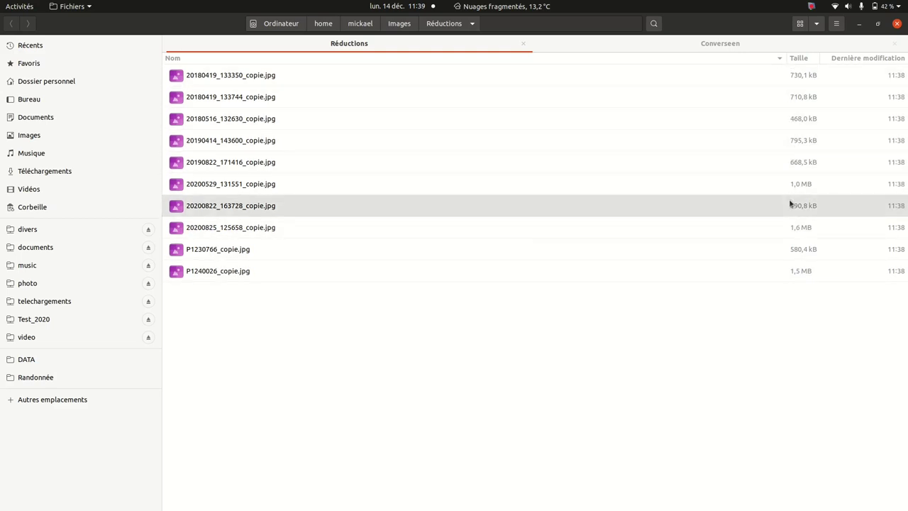
click(645, 45)
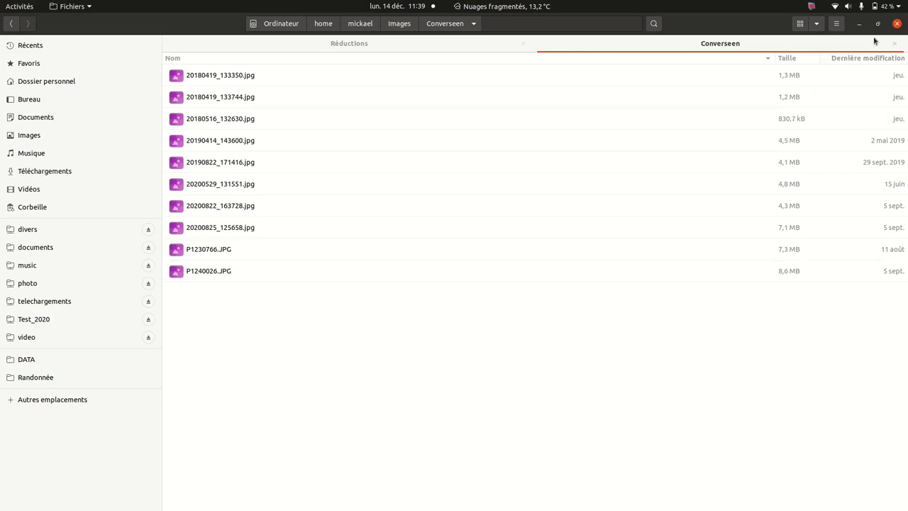
click(897, 23)
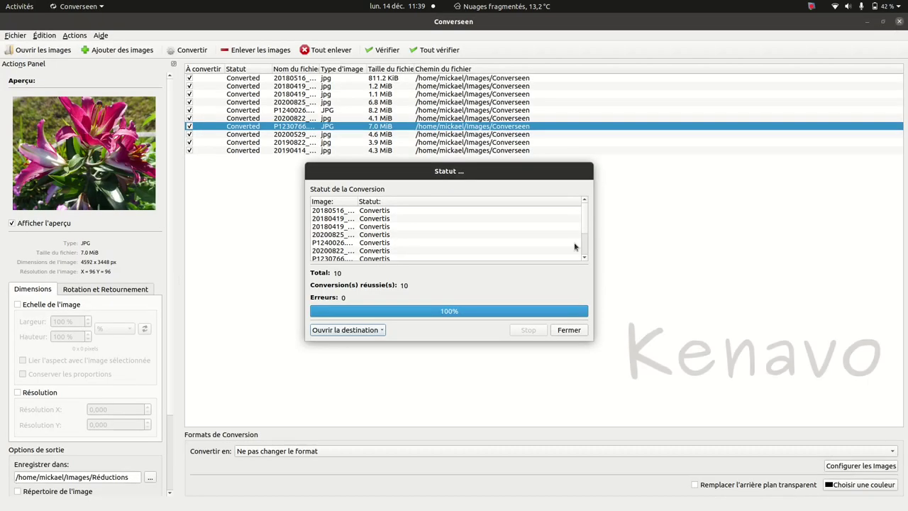
click(570, 331)
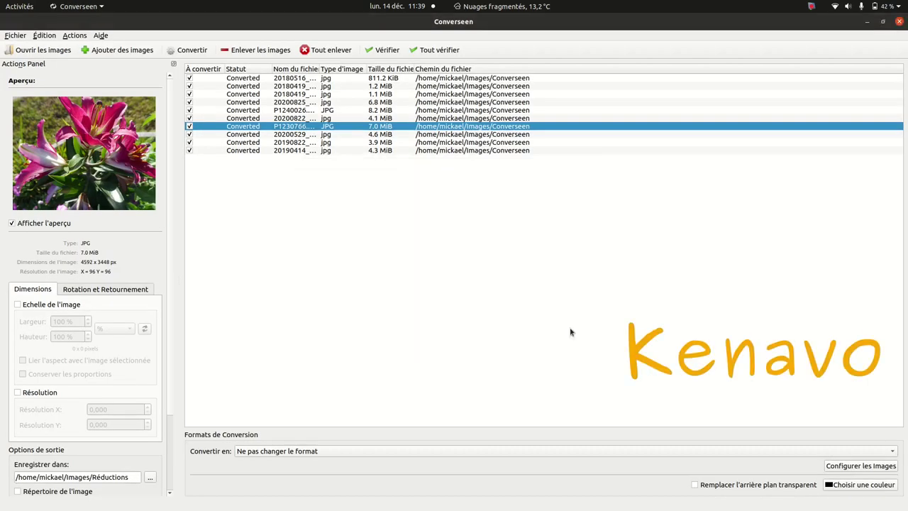